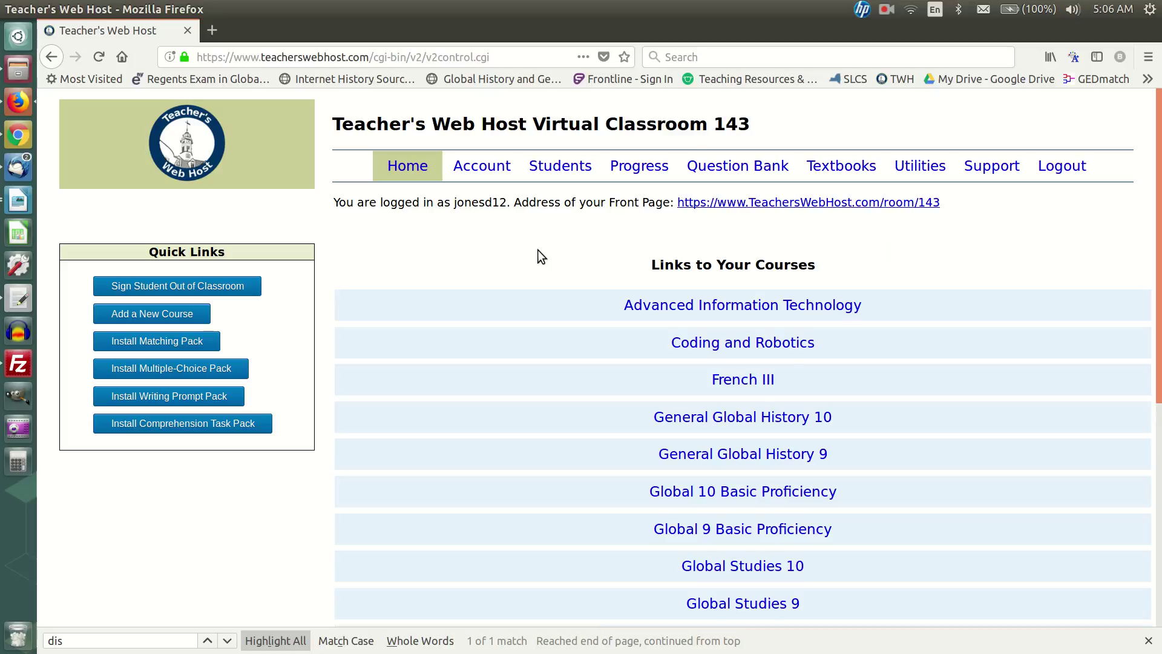
# Step: Open the Google Classroom roster import for Sample Class from the Students page and select the listed student for import
pyautogui.click(1149, 642)
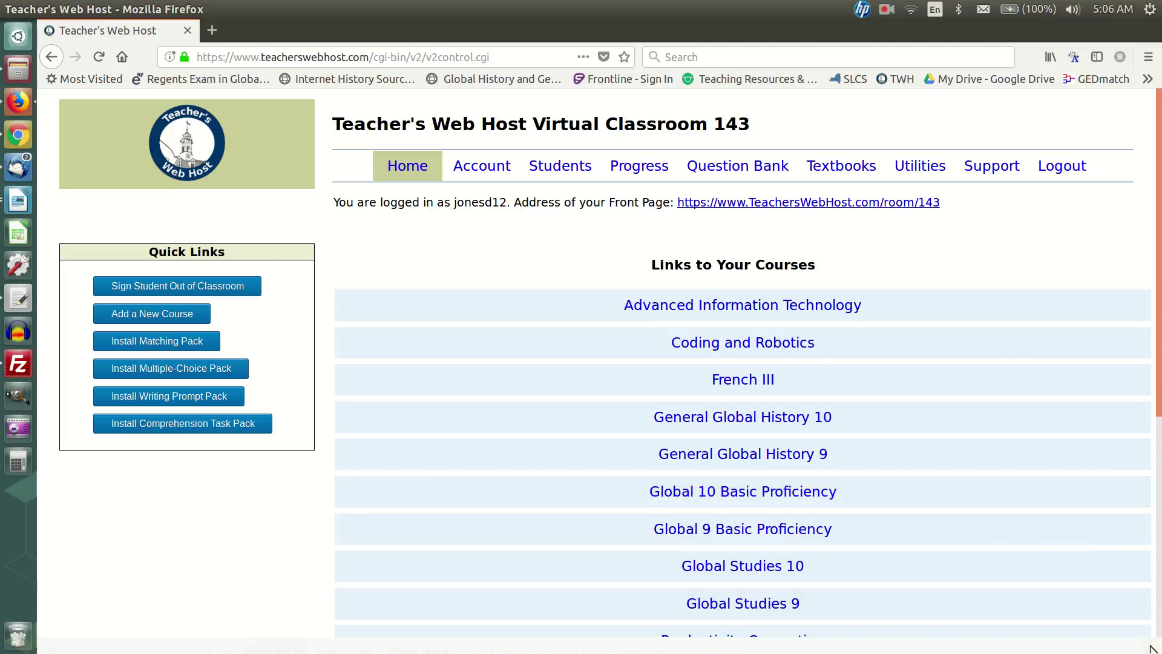
pyautogui.click(567, 177)
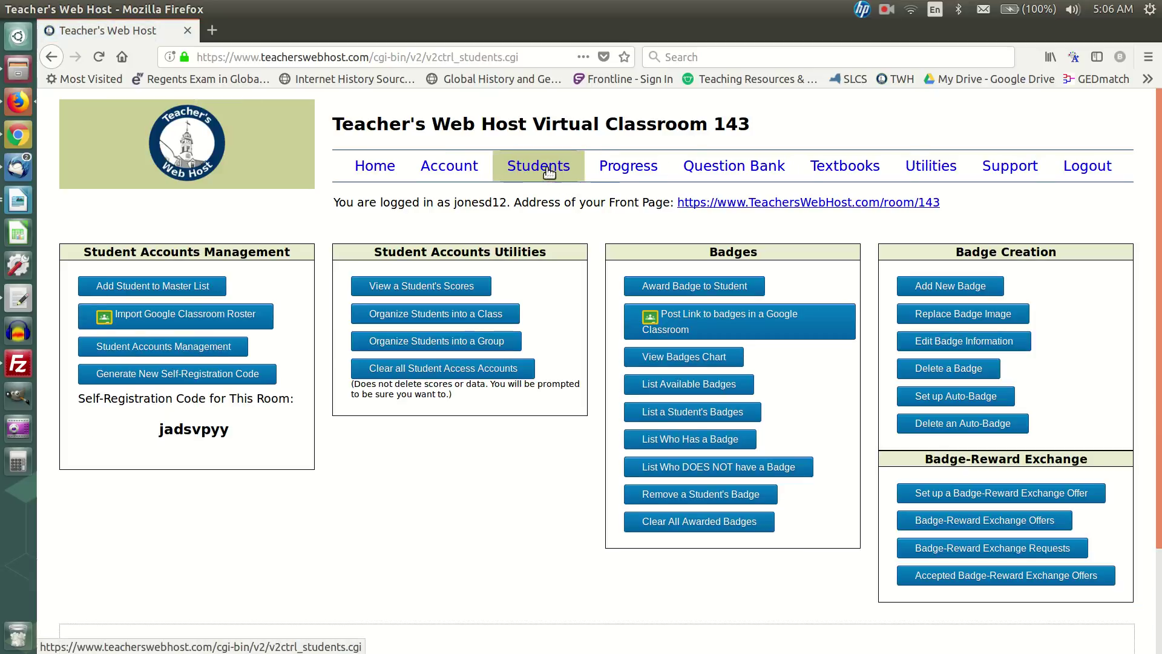
pyautogui.click(167, 316)
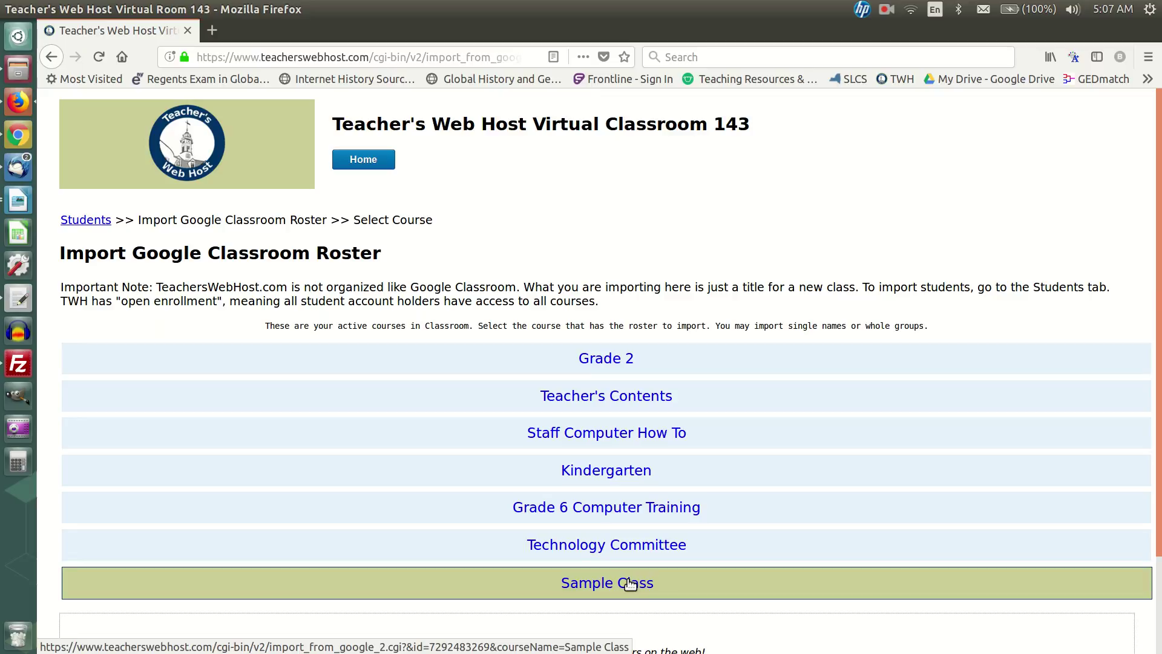
pyautogui.click(630, 583)
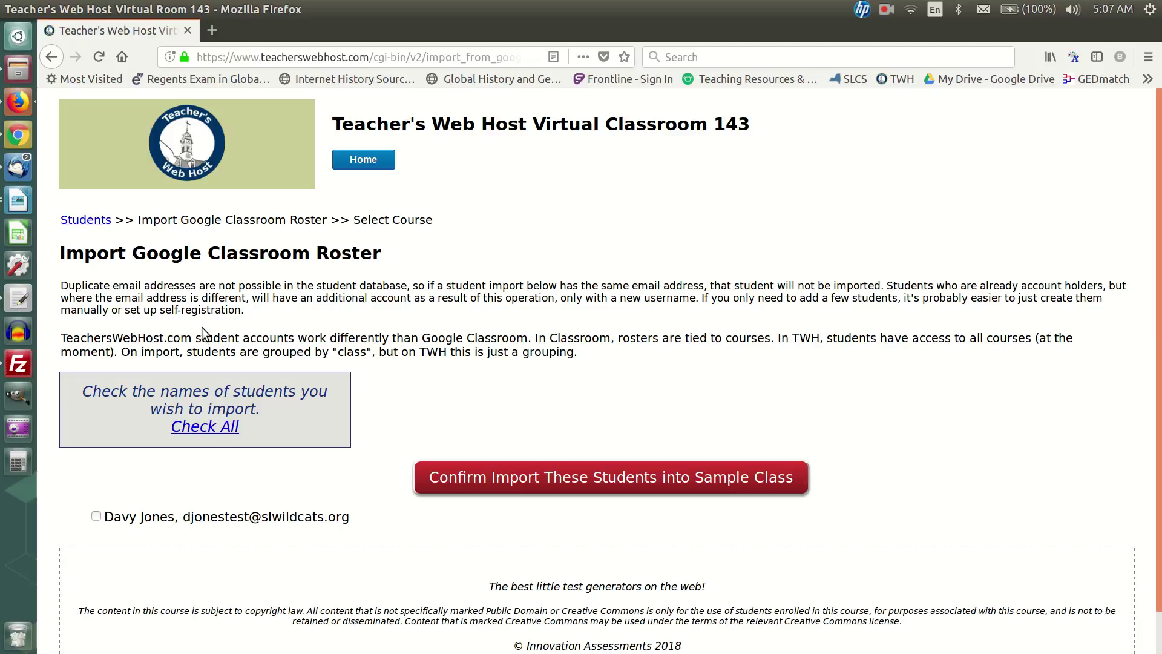
pyautogui.click(97, 516)
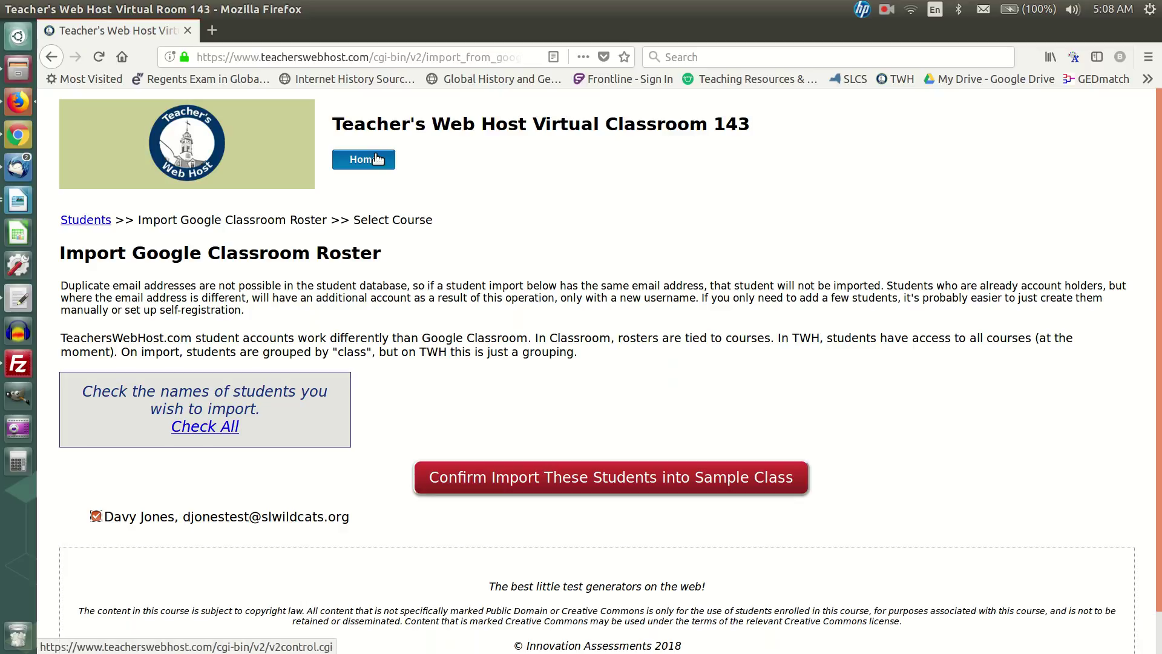
# Step: Switch to Chrome and open the form for adding a student to the master list of virtual room 206
pyautogui.click(18, 136)
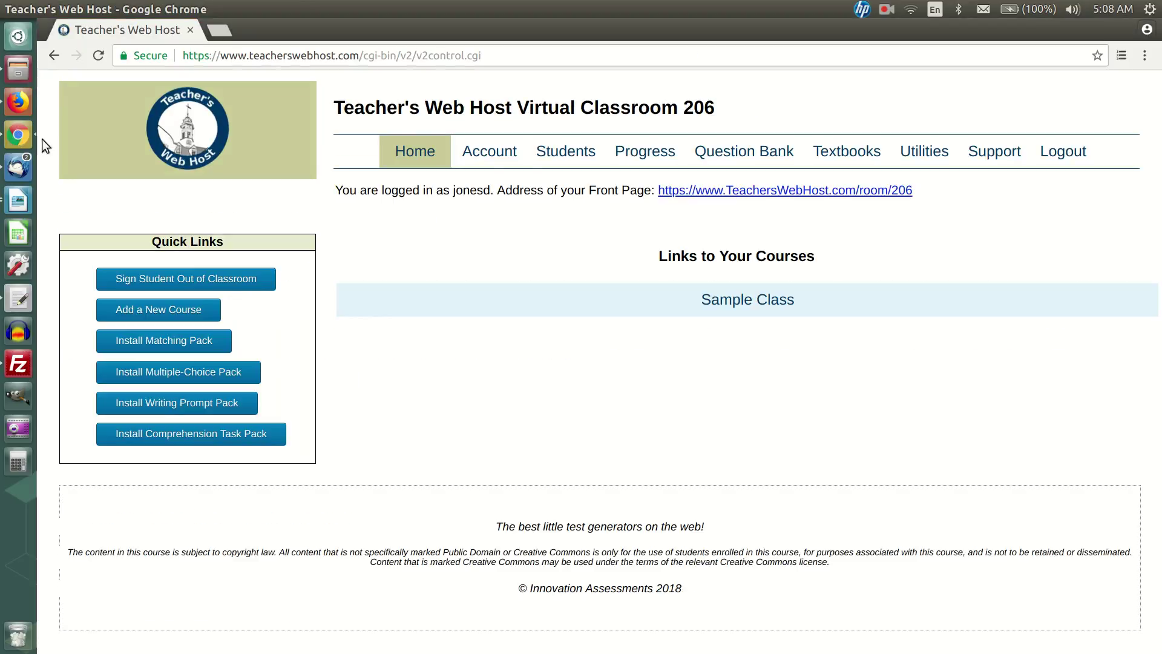
pyautogui.click(582, 159)
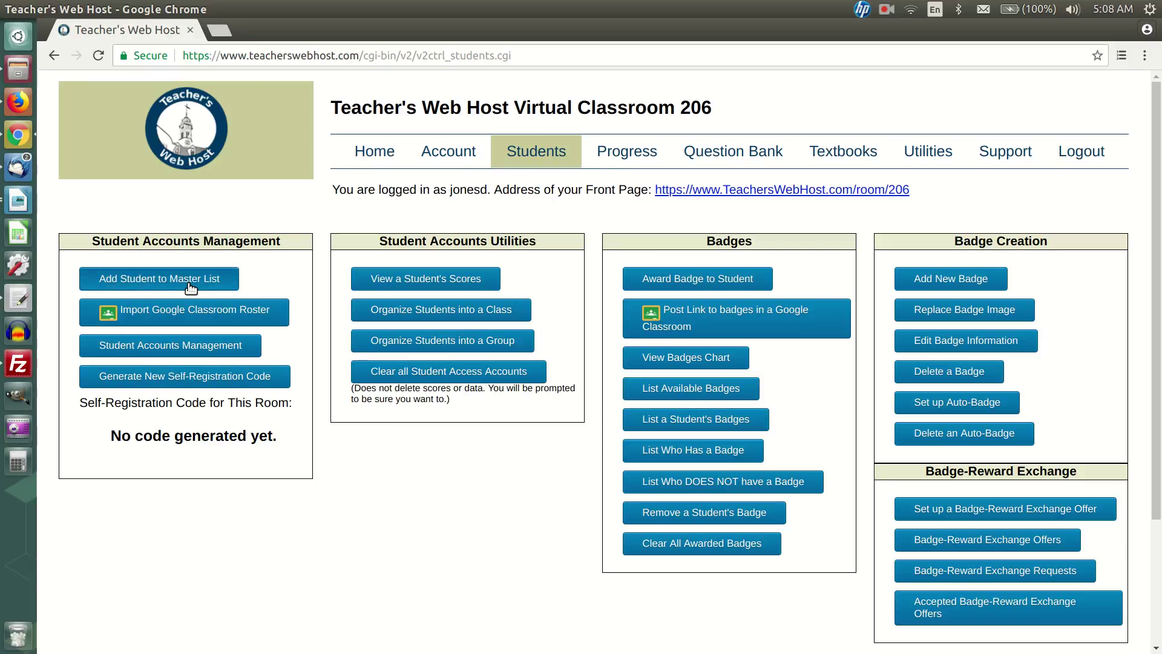
pyautogui.click(191, 282)
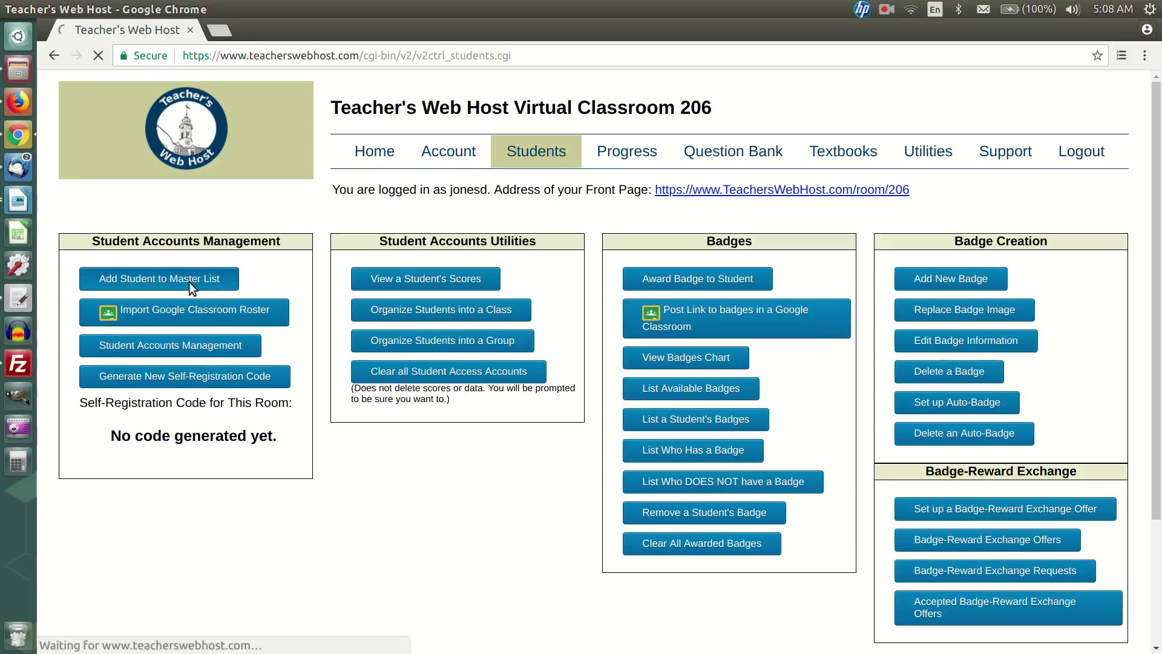
pyautogui.scroll(-1, 495, 342)
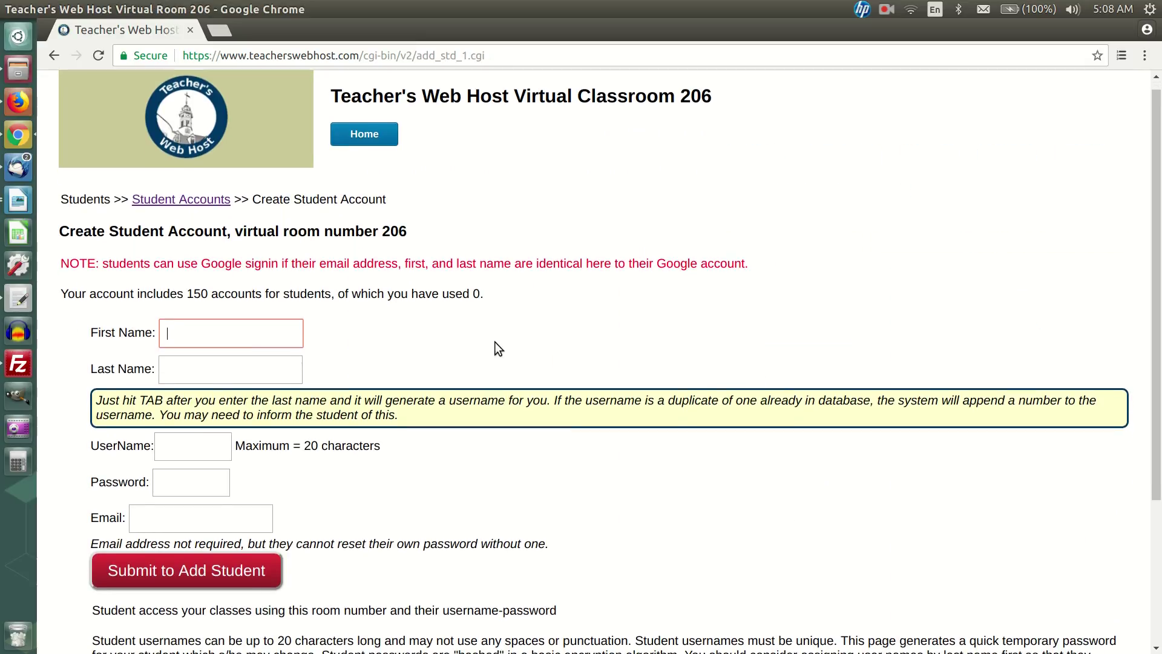
pyautogui.scroll(-1, 496, 342)
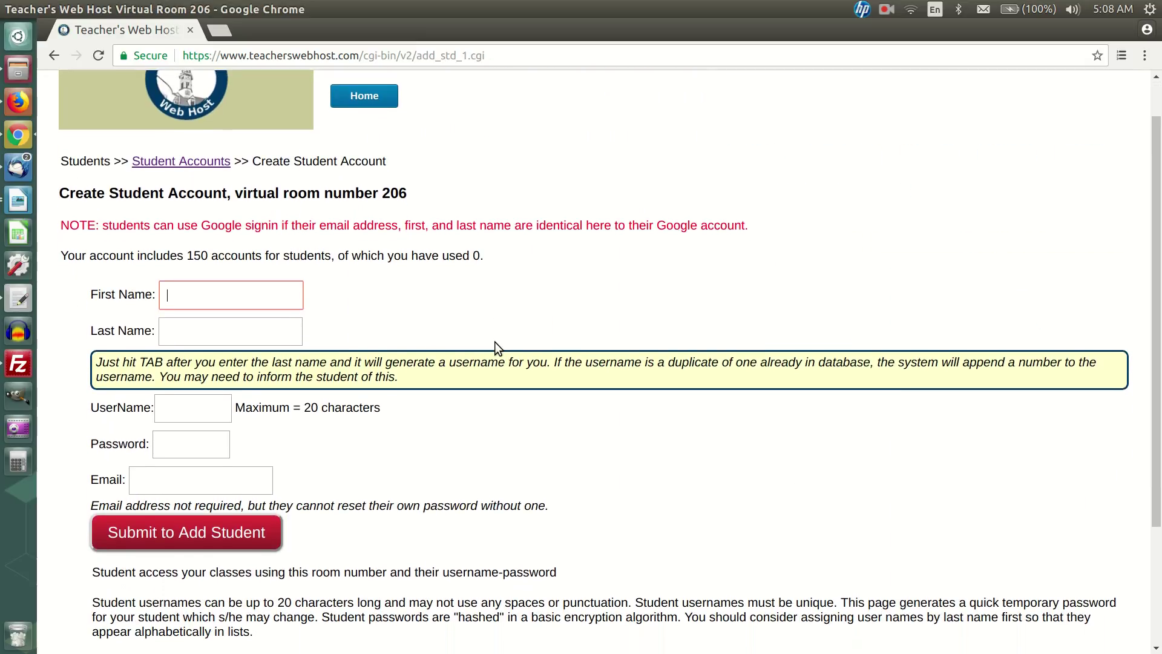
pyautogui.scroll(-1, 665, 509)
pyautogui.scroll(-2, 664, 509)
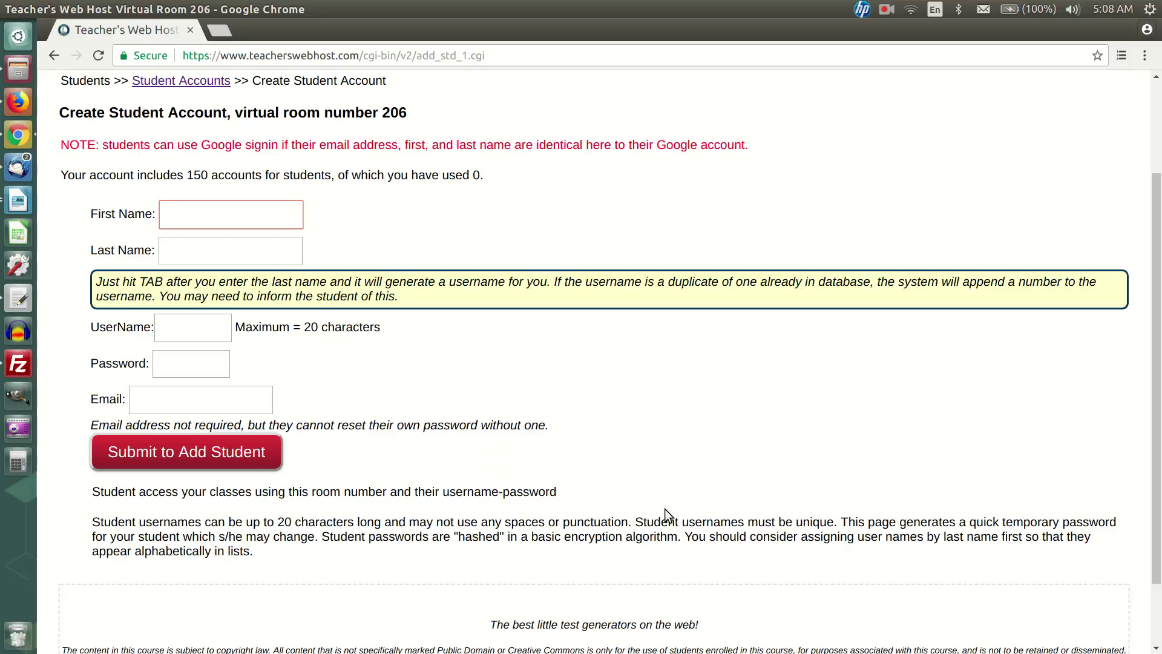
# Step: Enter the student's first and last name, let the username and password generate automatically, and submit the account without an email
pyautogui.write('John')
pyautogui.press('Tab')
pyautogui.write('Doe')
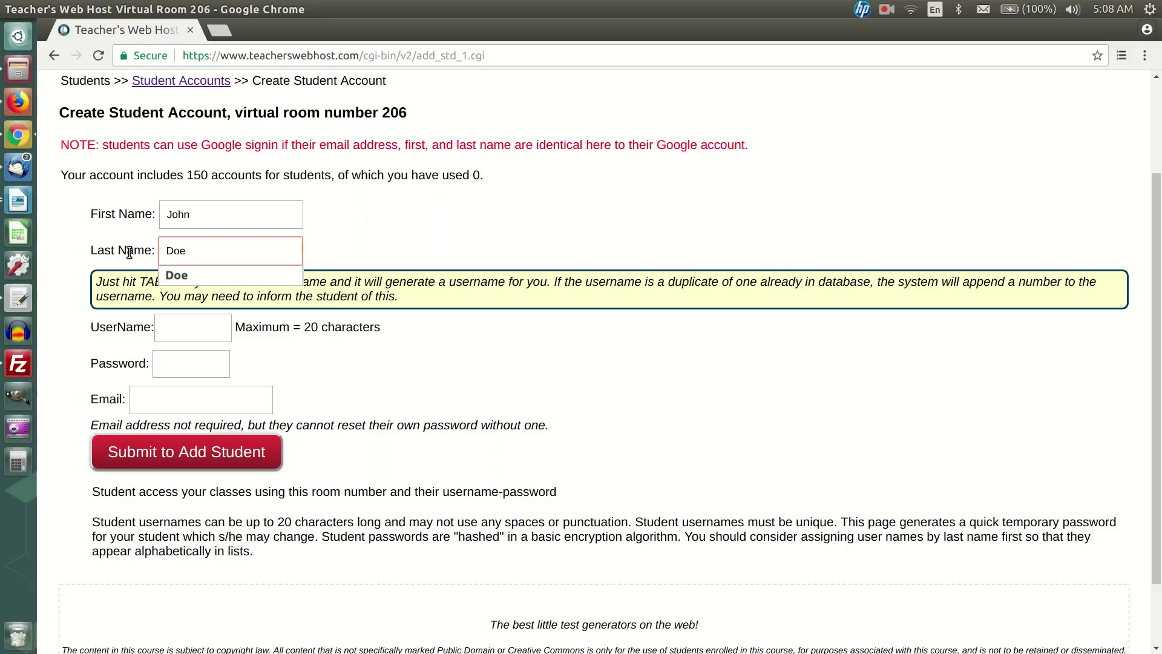
pyautogui.press('Tab')
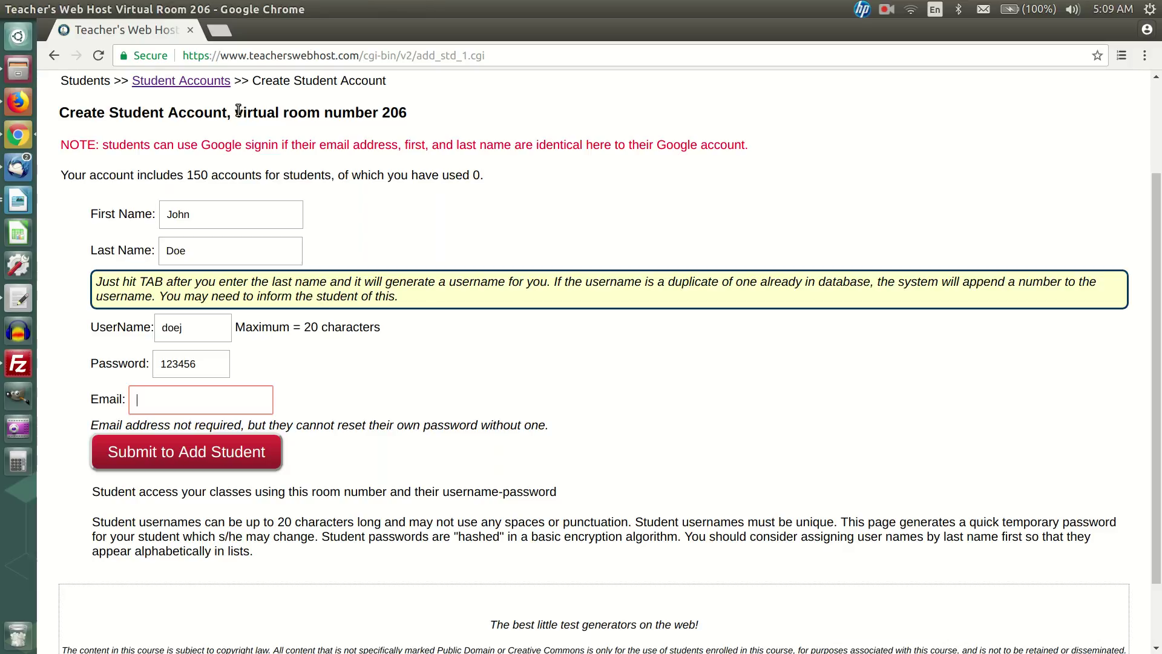
pyautogui.moveTo(236, 112); pyautogui.dragTo(390, 109)
pyautogui.click(525, 132)
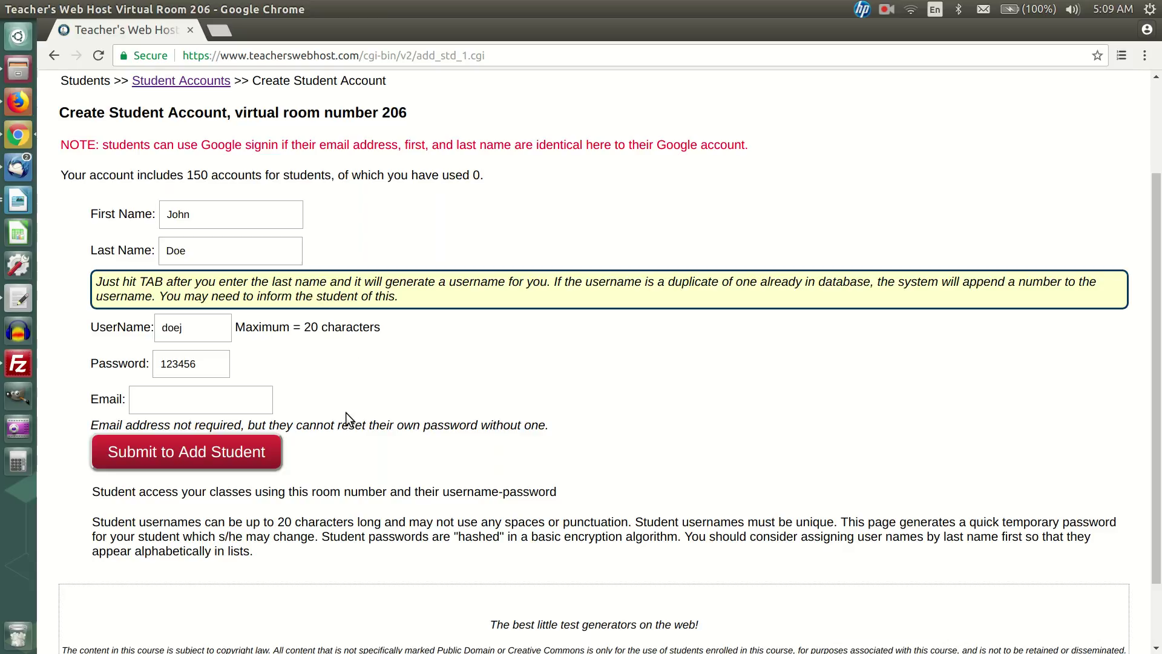
pyautogui.scroll(1, 346, 413)
pyautogui.click(224, 463)
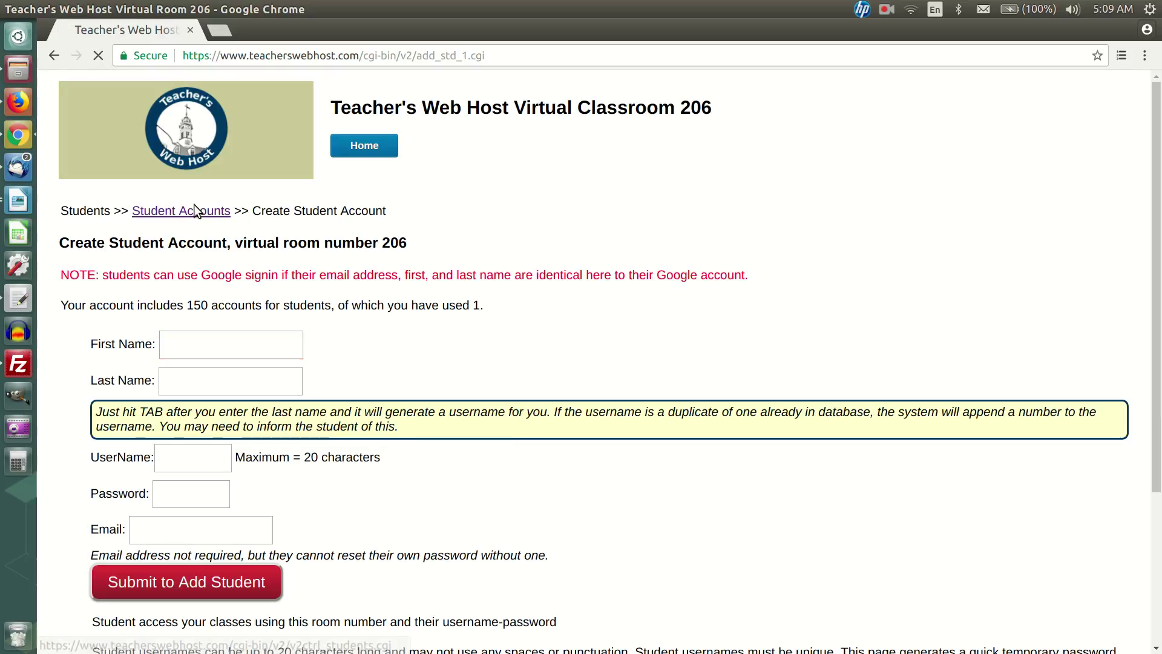
# Step: Return to the student accounts page, generate a new self-registration code for the room, and highlight the code and room number
pyautogui.click(193, 209)
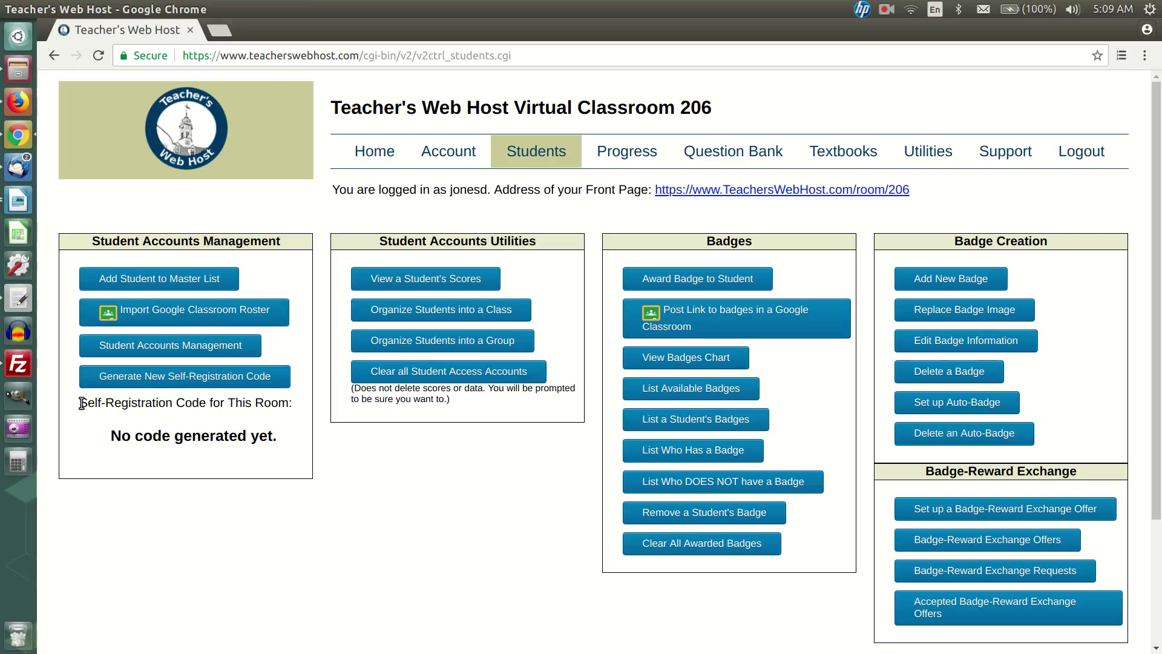
pyautogui.moveTo(79, 403); pyautogui.dragTo(324, 415)
pyautogui.click(298, 403)
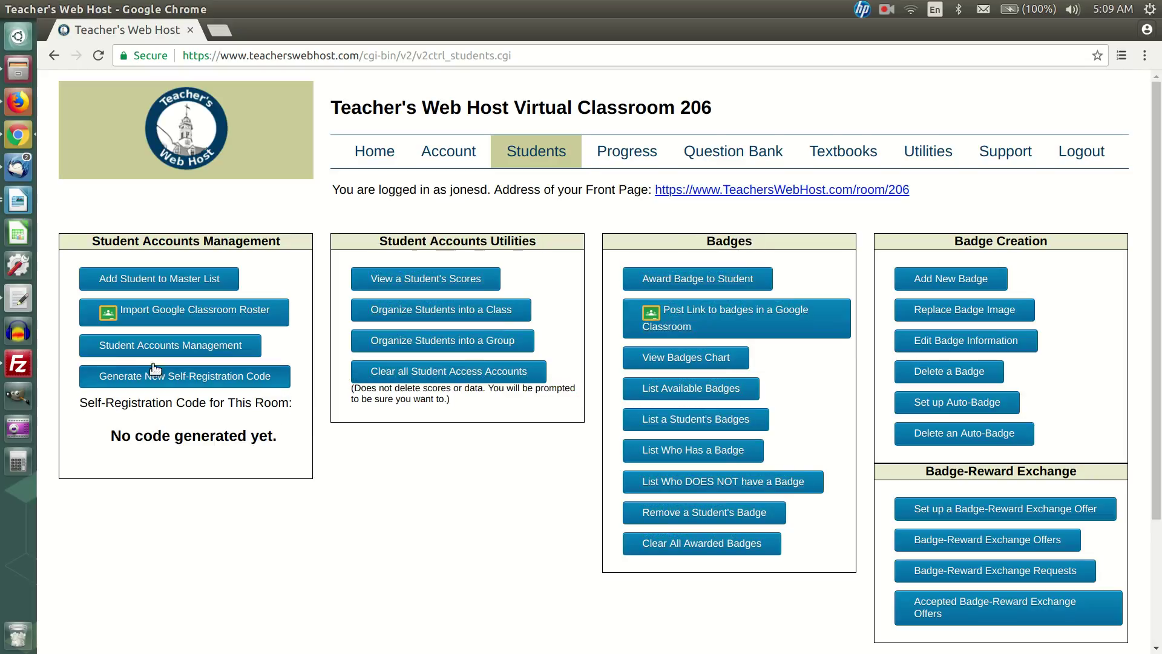
pyautogui.click(128, 378)
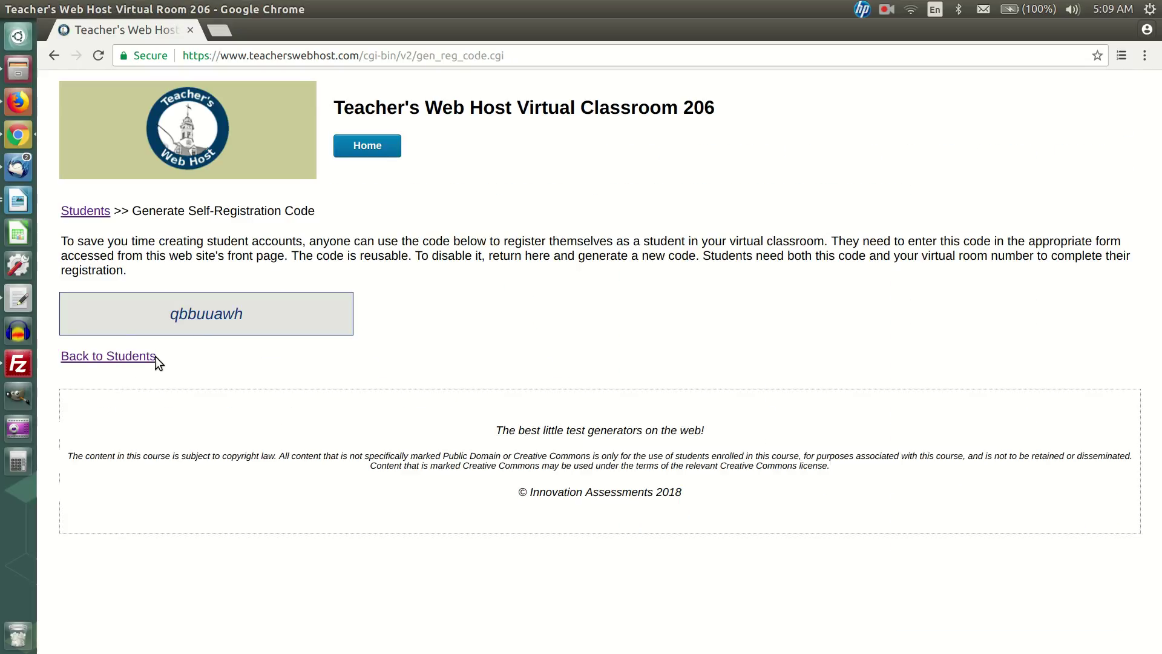
pyautogui.doubleClick(198, 315)
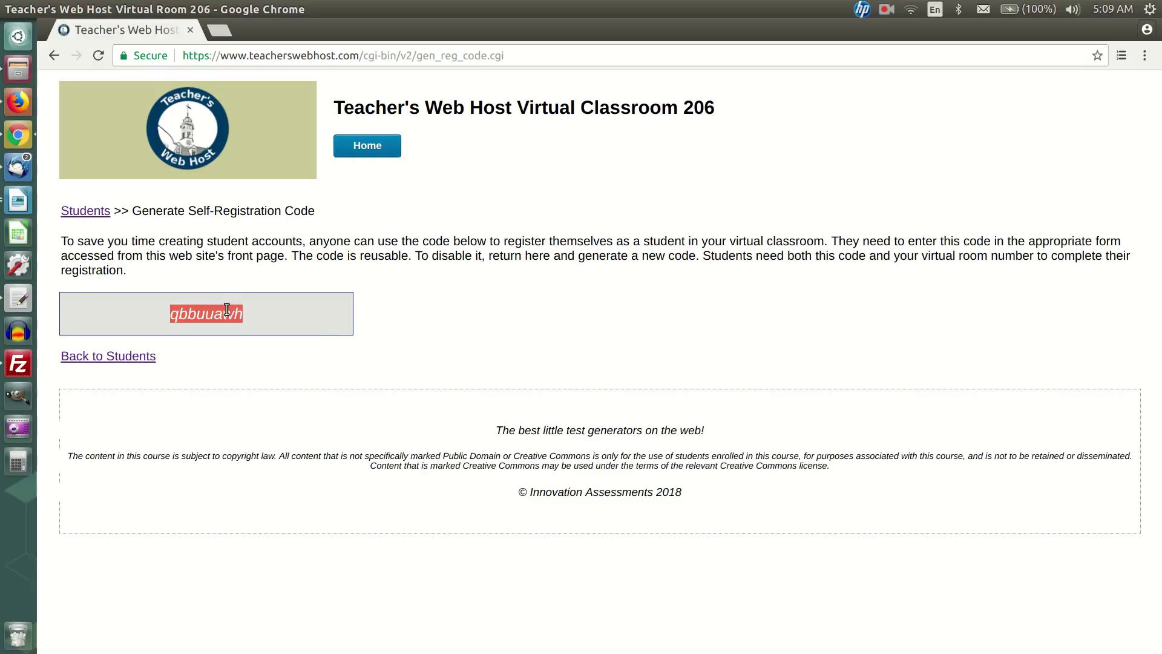
pyautogui.doubleClick(701, 107)
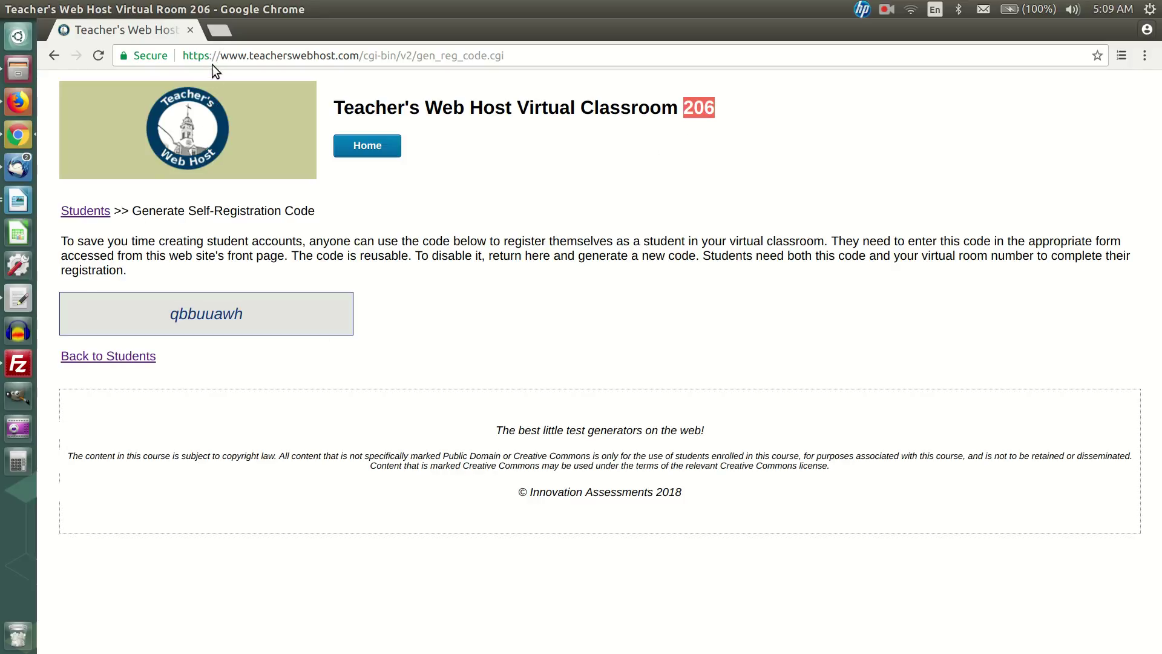
# Step: Open teacherswebhost.com in a new tab and go from the student login to the form for registering with a registration code
pyautogui.click(218, 34)
pyautogui.write('teacherswebhost.com')
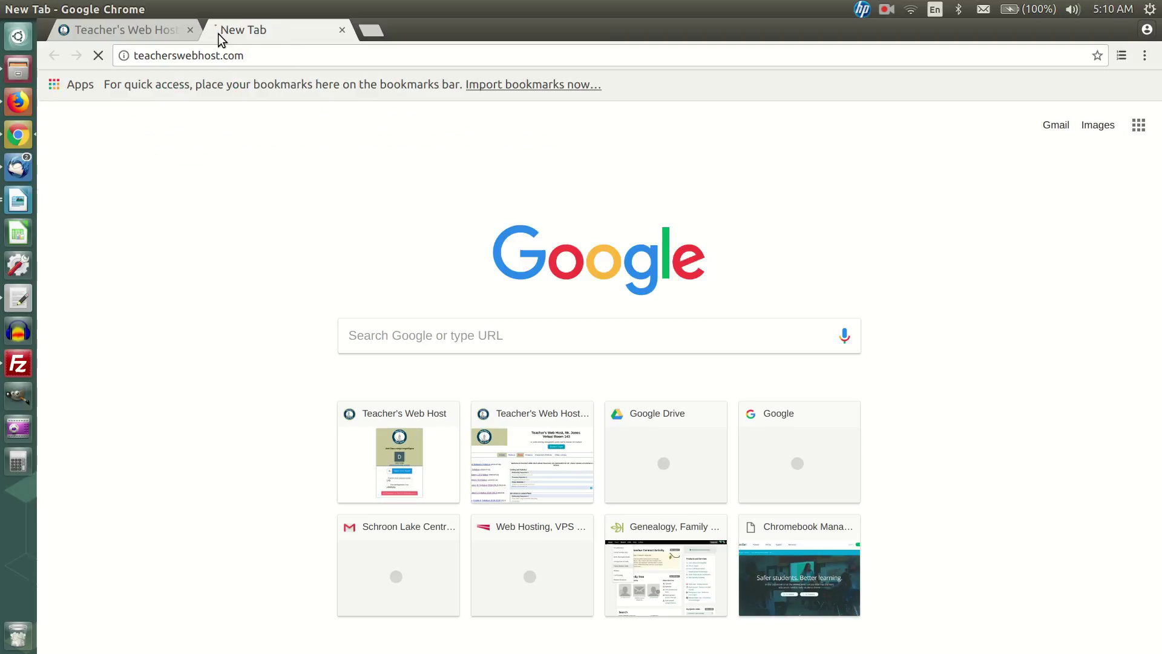
pyautogui.press('Return')
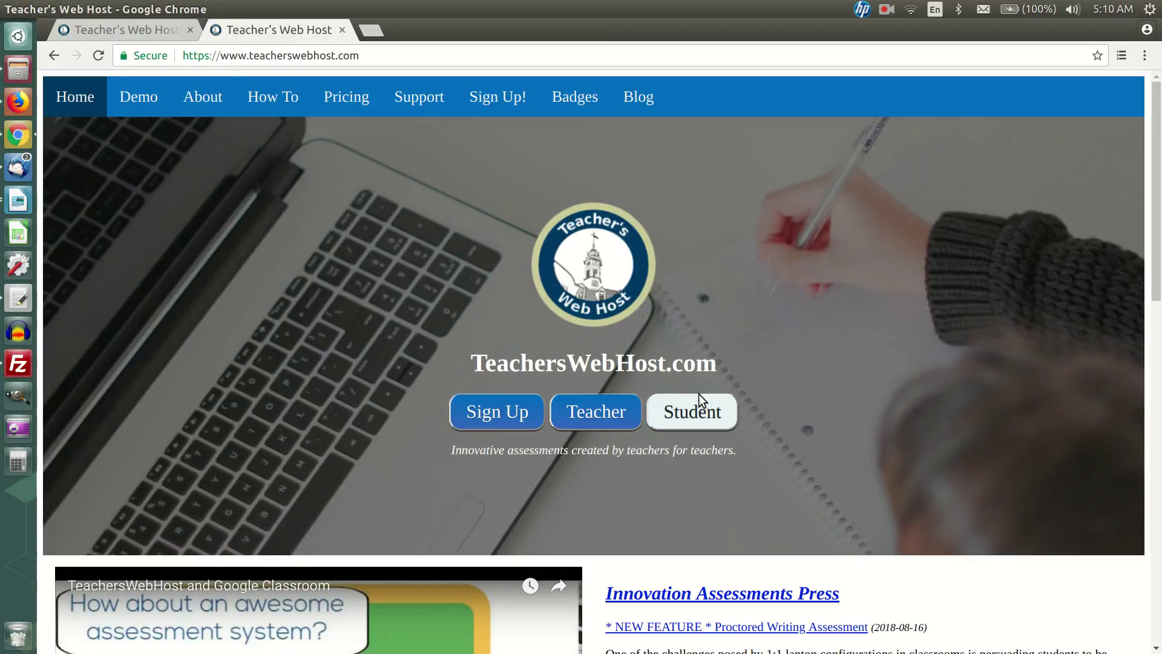
pyautogui.click(693, 402)
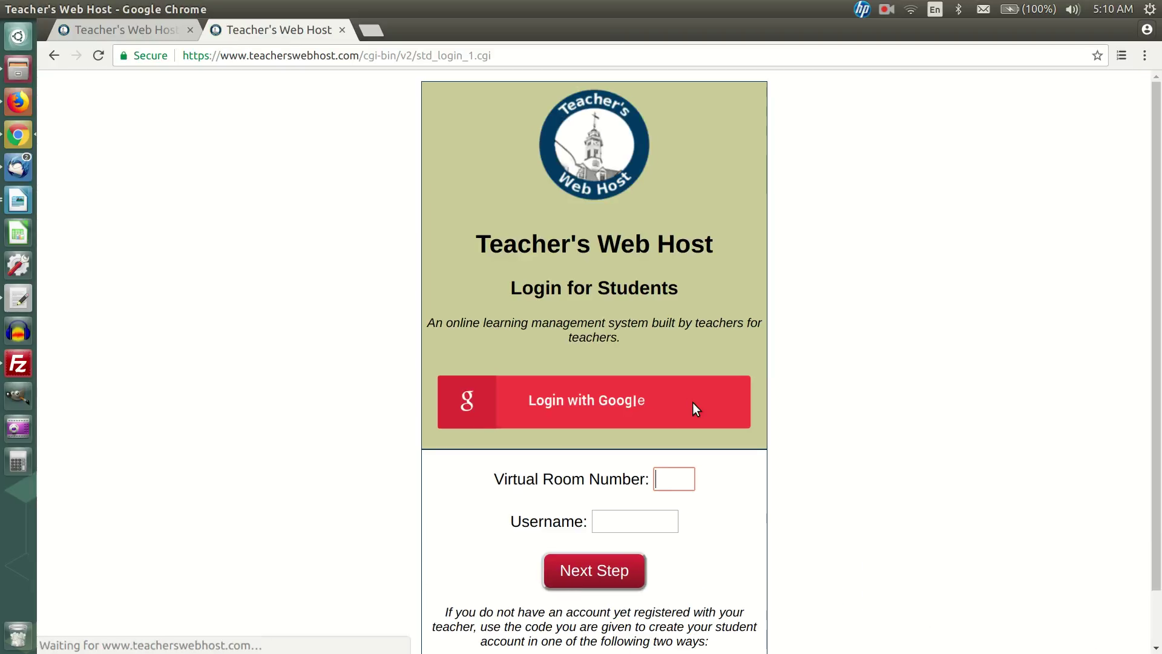
pyautogui.scroll(-3, 693, 402)
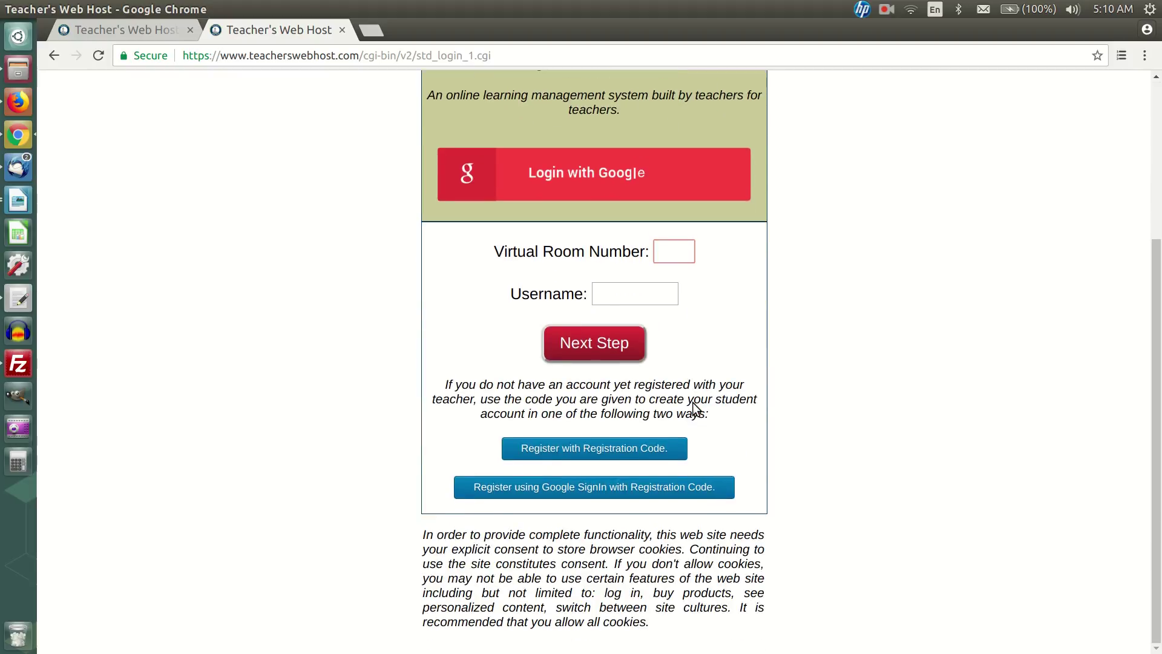
pyautogui.click(594, 451)
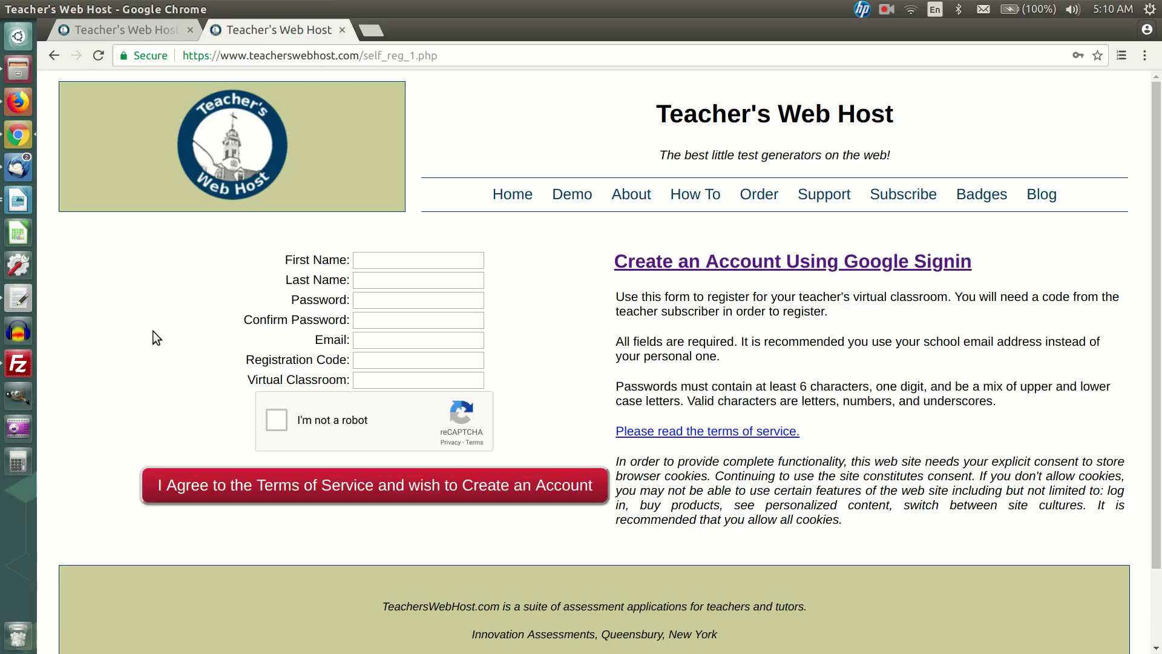
# Step: Examine the registration code and virtual classroom fields on the standard form and on the Google Signin registration form
pyautogui.click(388, 363)
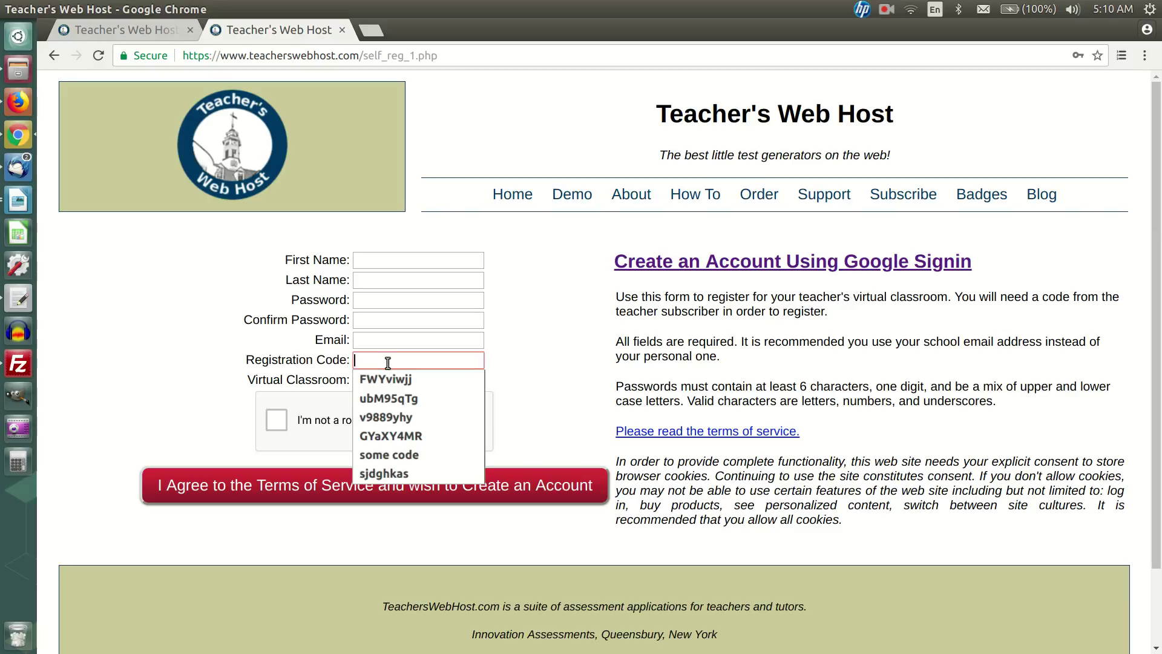
pyautogui.click(396, 382)
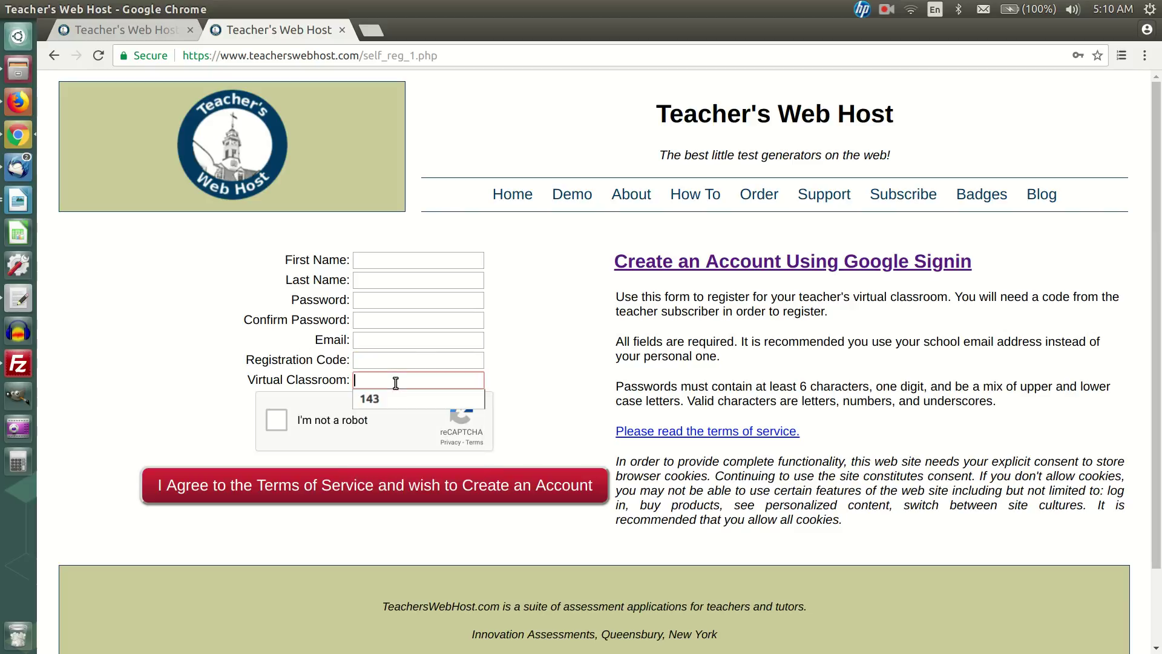
pyautogui.click(193, 362)
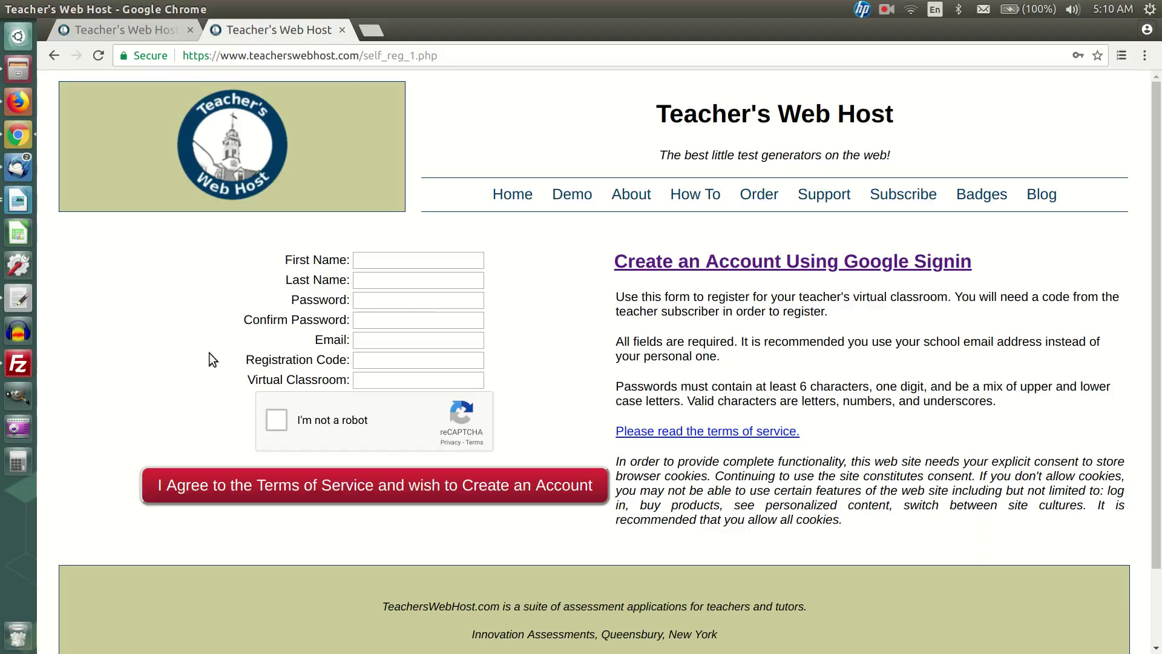
pyautogui.click(759, 265)
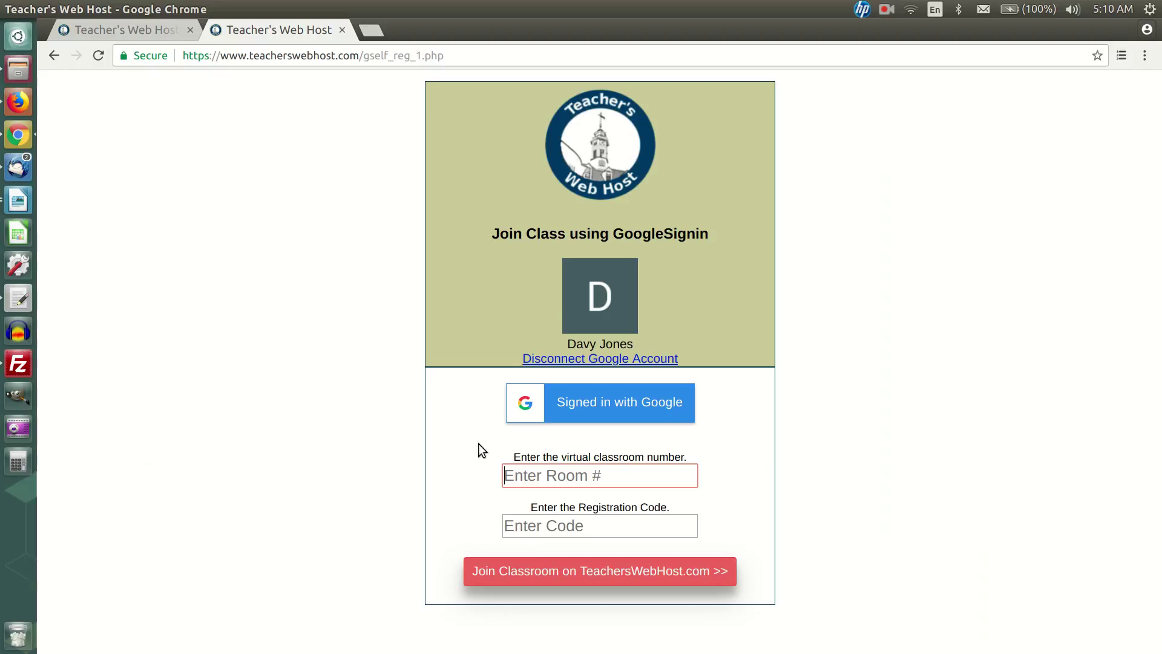
pyautogui.click(558, 527)
pyautogui.click(369, 485)
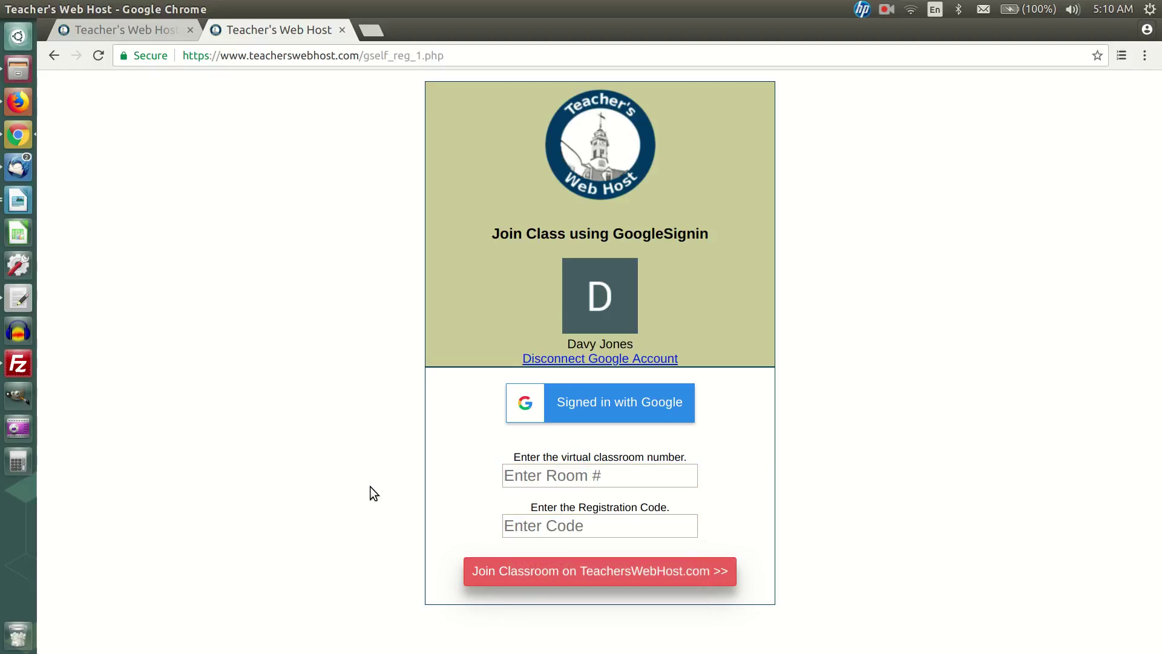
# Step: Close the student registration tab and return to the home page of virtual classroom 206
pyautogui.click(343, 30)
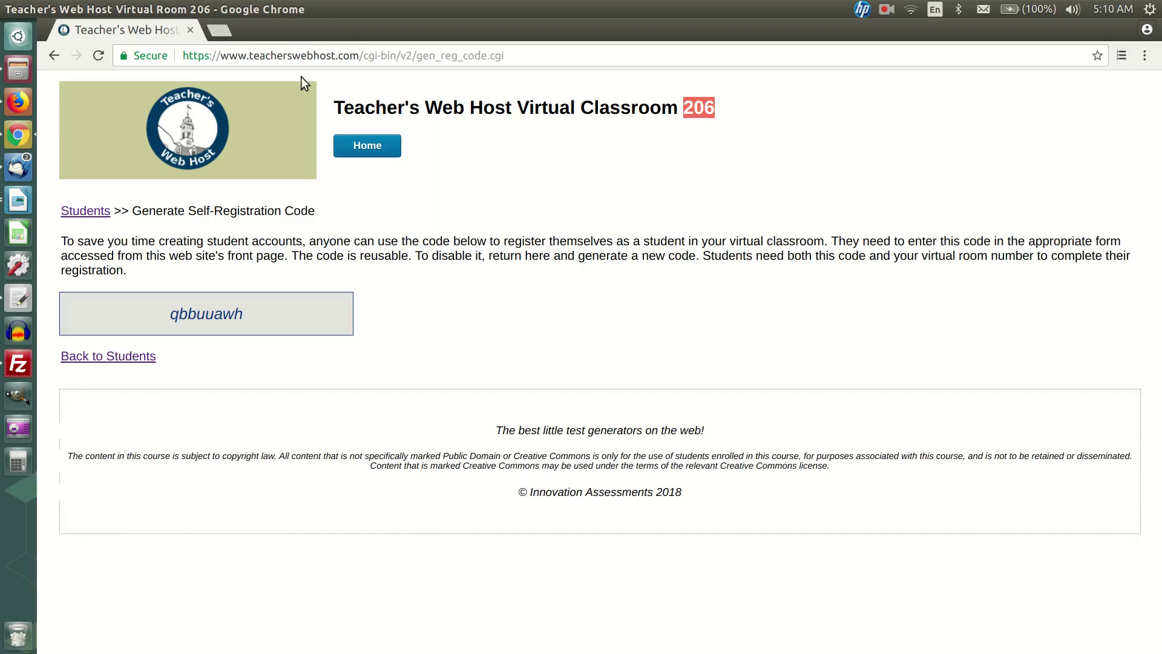
pyautogui.click(379, 151)
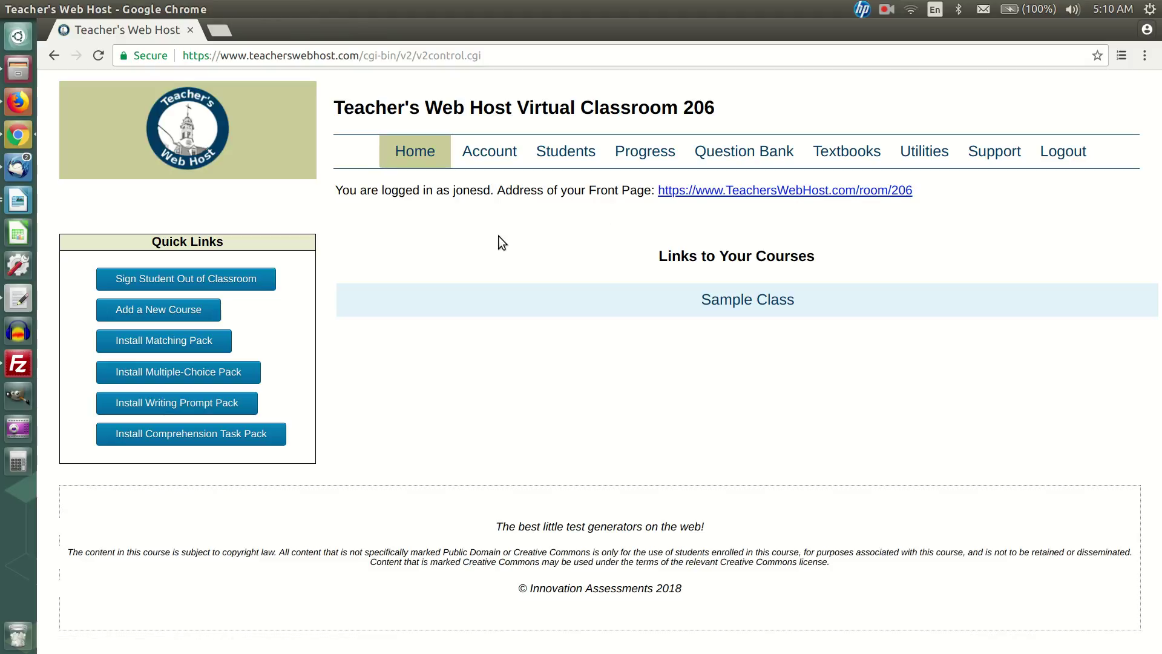